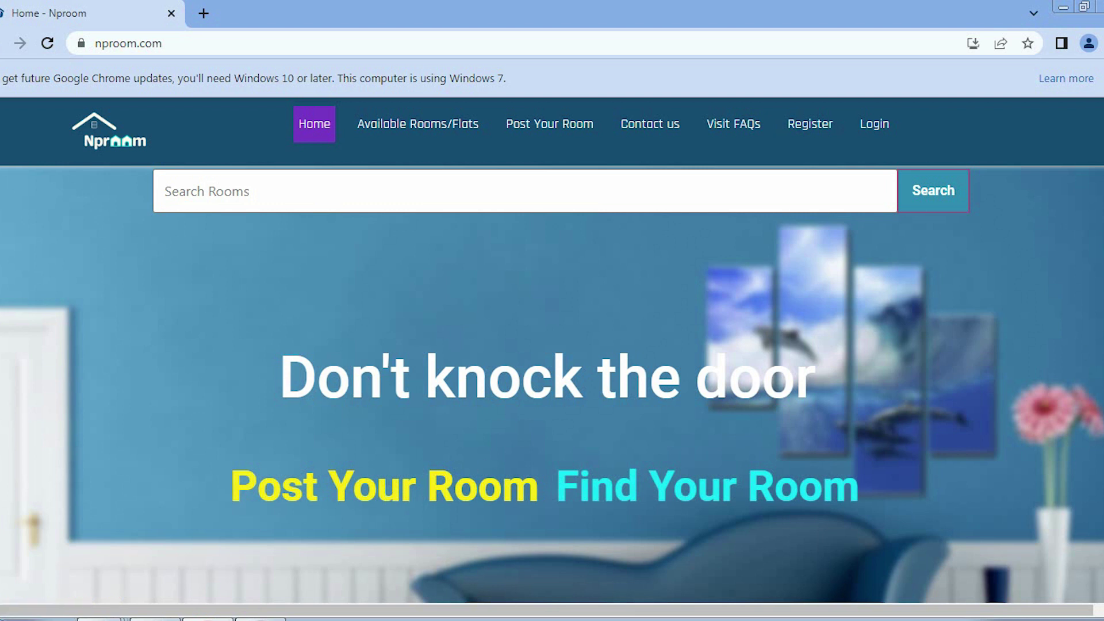
Scroll the home page down to the Find a Room / Post Your Room buttons and choose Post Your Room
scroll(1064, 362, "down", 15)
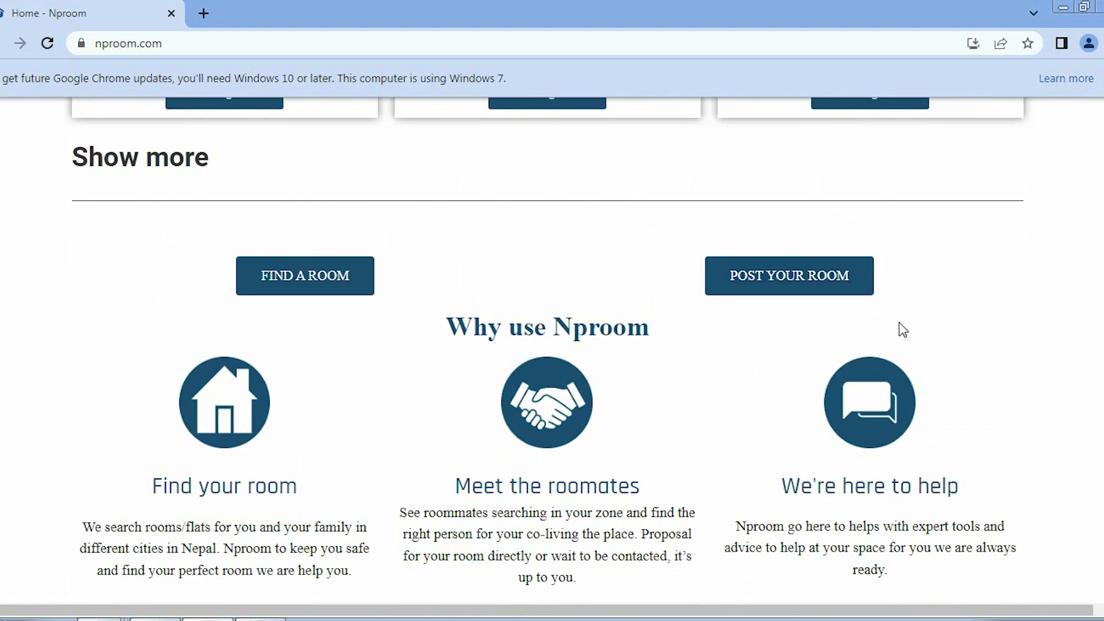
left_click(806, 285)
Place the cursor in the Login page's username field
left_click(406, 300)
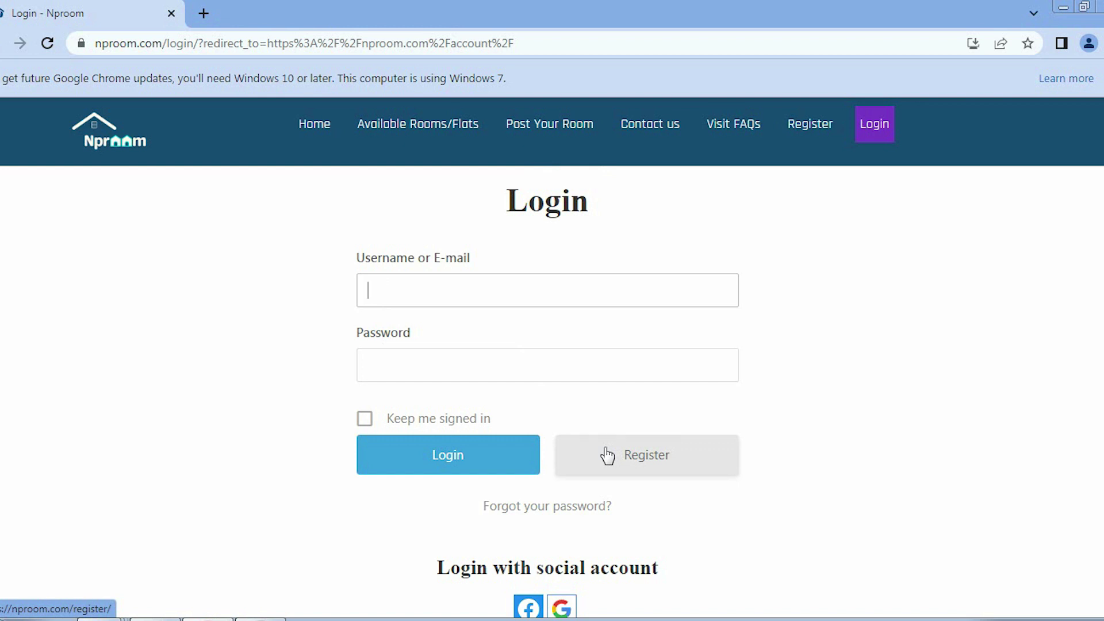
Open the registration form and enter the username, first and last name, e-mail and contact number
left_click(633, 458)
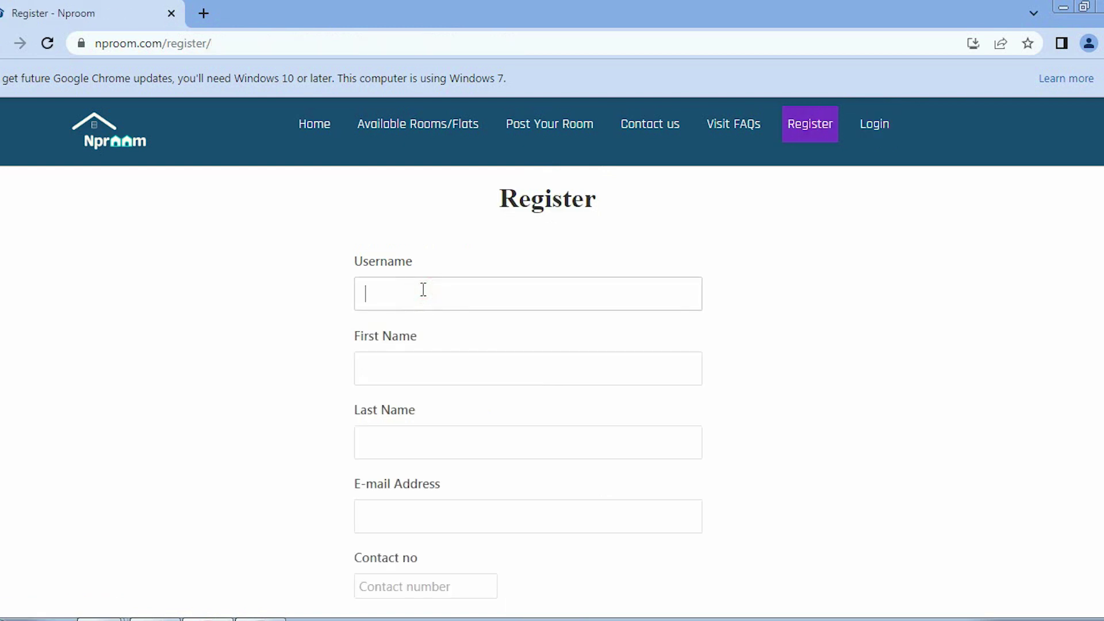
type("jaiswal")
left_click(406, 374)
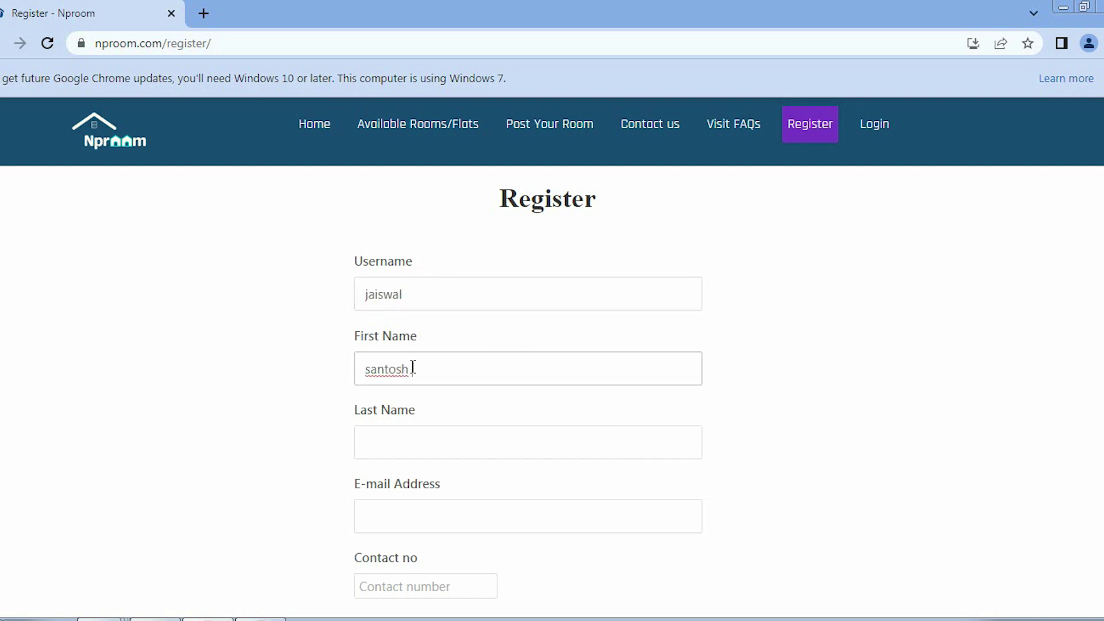
left_click(369, 446)
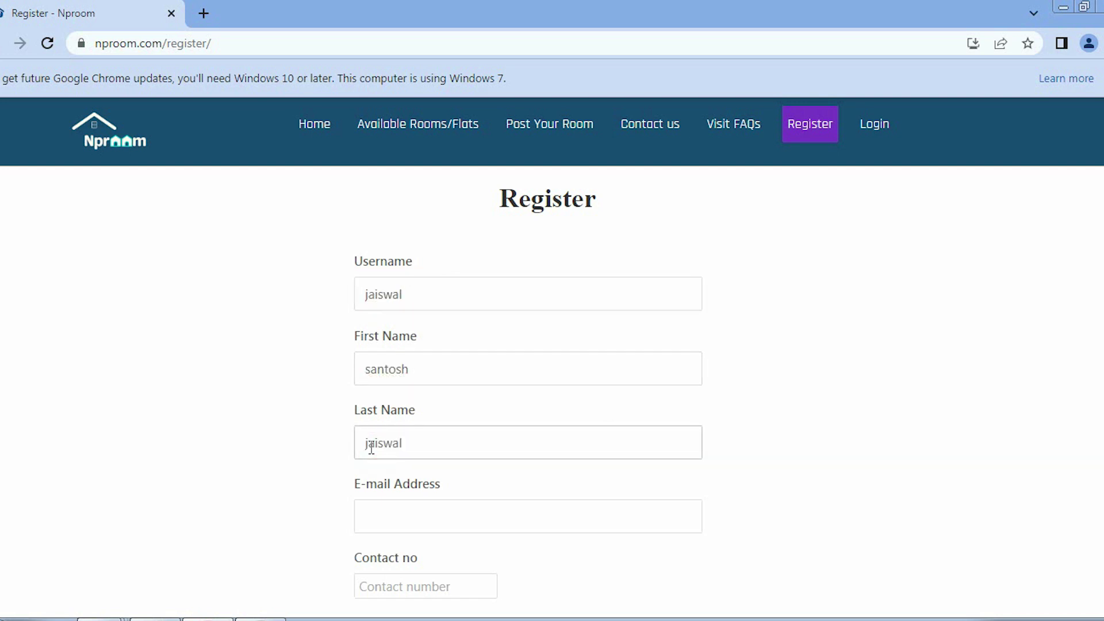
scroll(397, 465, "down", 1)
left_click(405, 437)
left_click(402, 501)
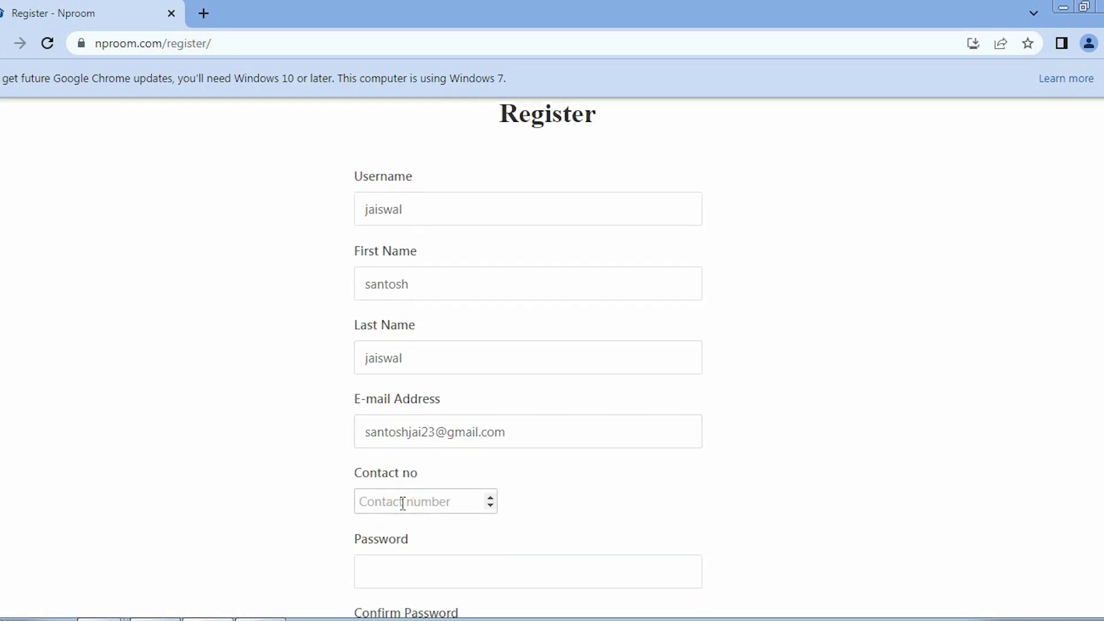
Enter and confirm the account password, then submit the registration
scroll(403, 500, "down", 1)
left_click(403, 492)
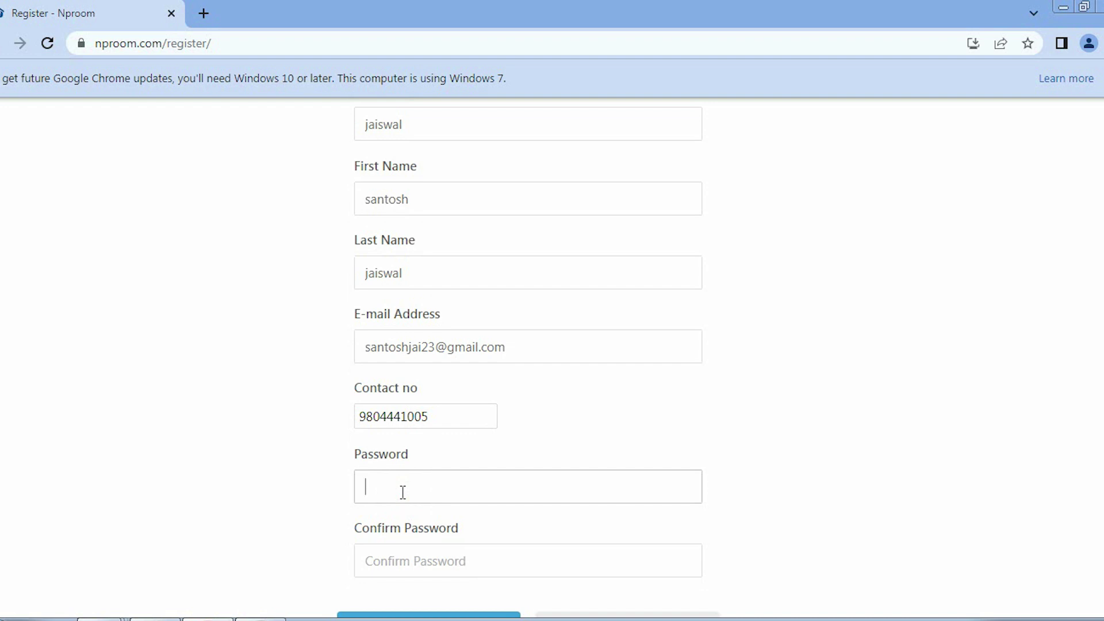
left_click(373, 563)
scroll(401, 470, "down", 2)
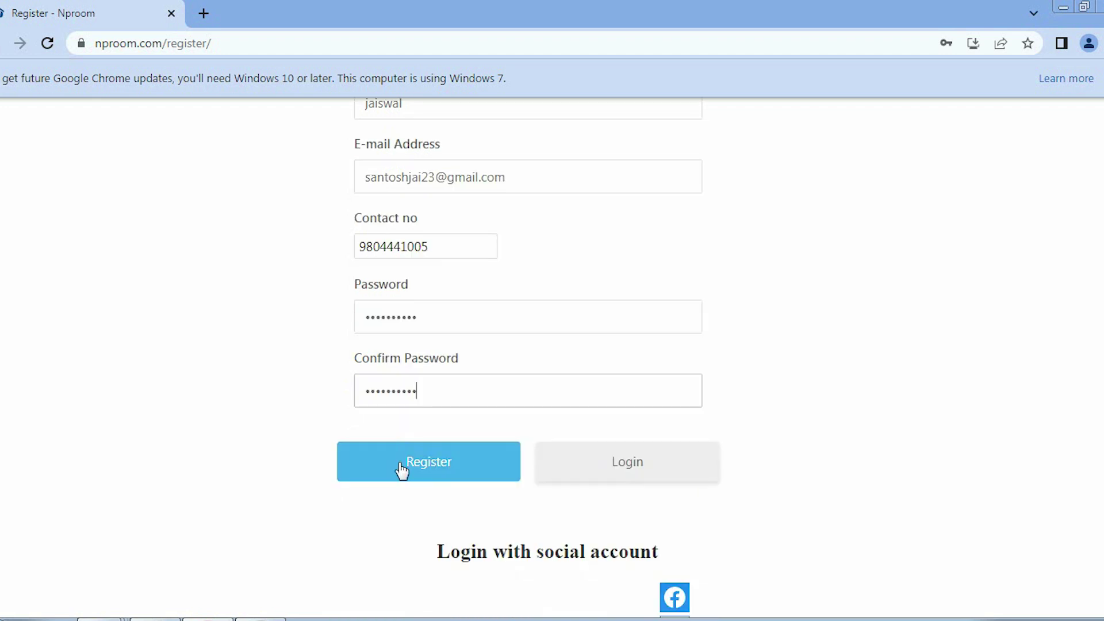
left_click(401, 470)
left_click(268, 260)
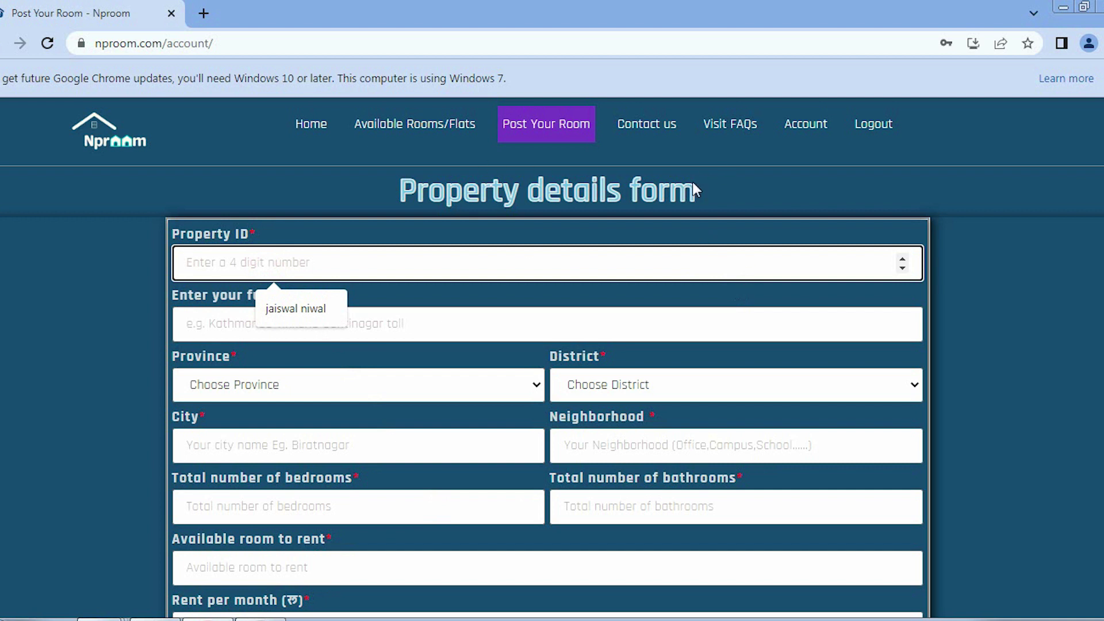
Enter Property ID 4504 and fill the address with the suggested biratnagar-buspark-nayagudri
left_click(315, 275)
type("4500")
key("BackSpace")
type("4")
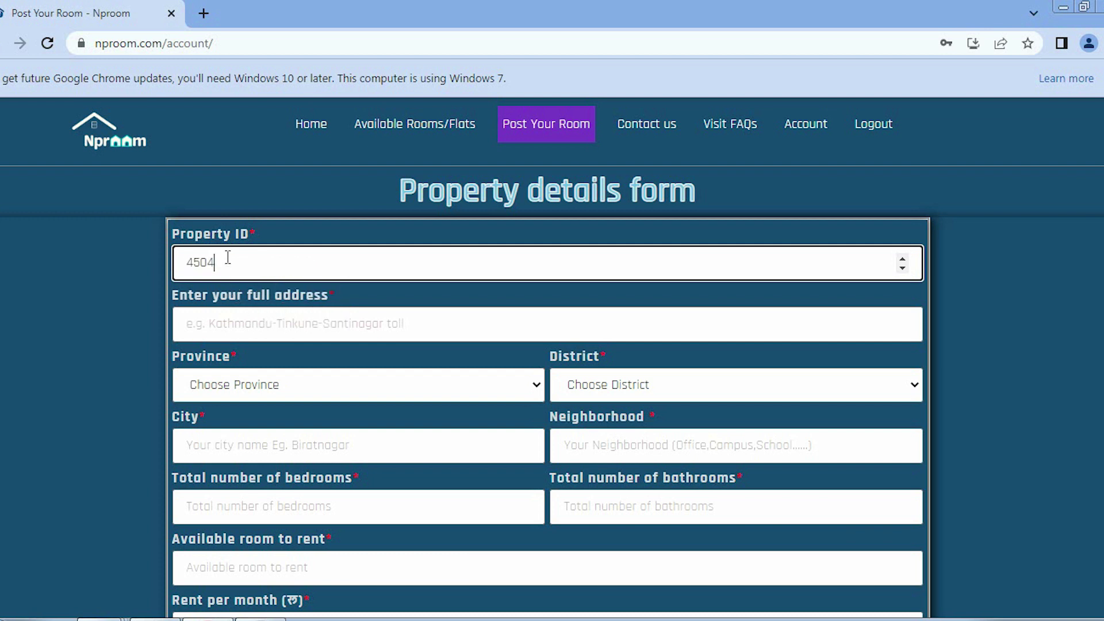
left_click(232, 321)
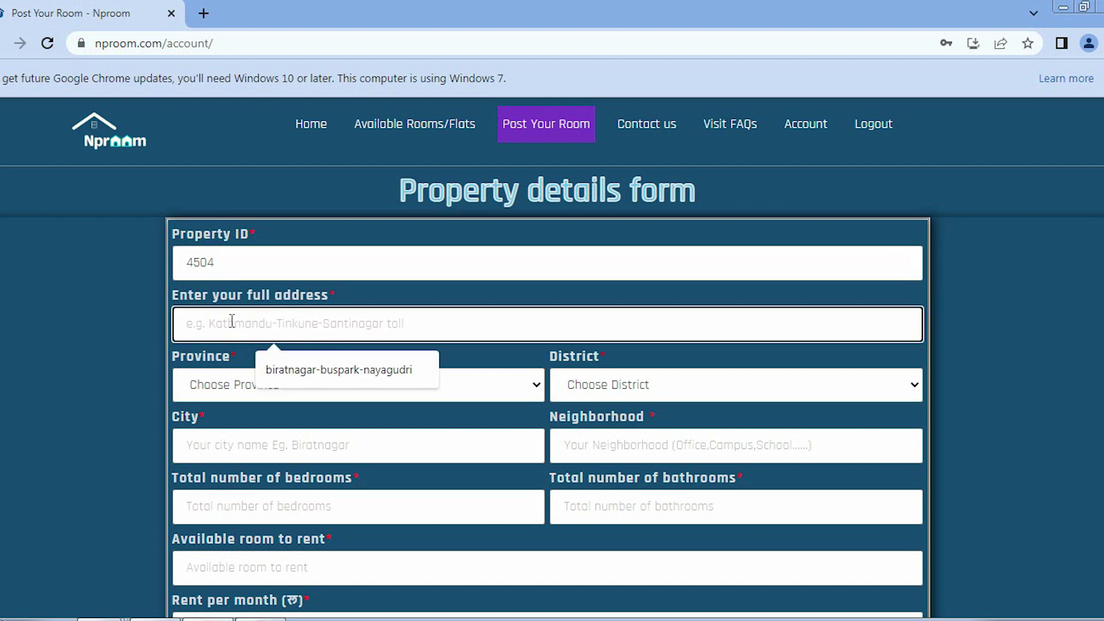
key("Down")
key("Return")
scroll(232, 345, "down", 1)
left_click(205, 300)
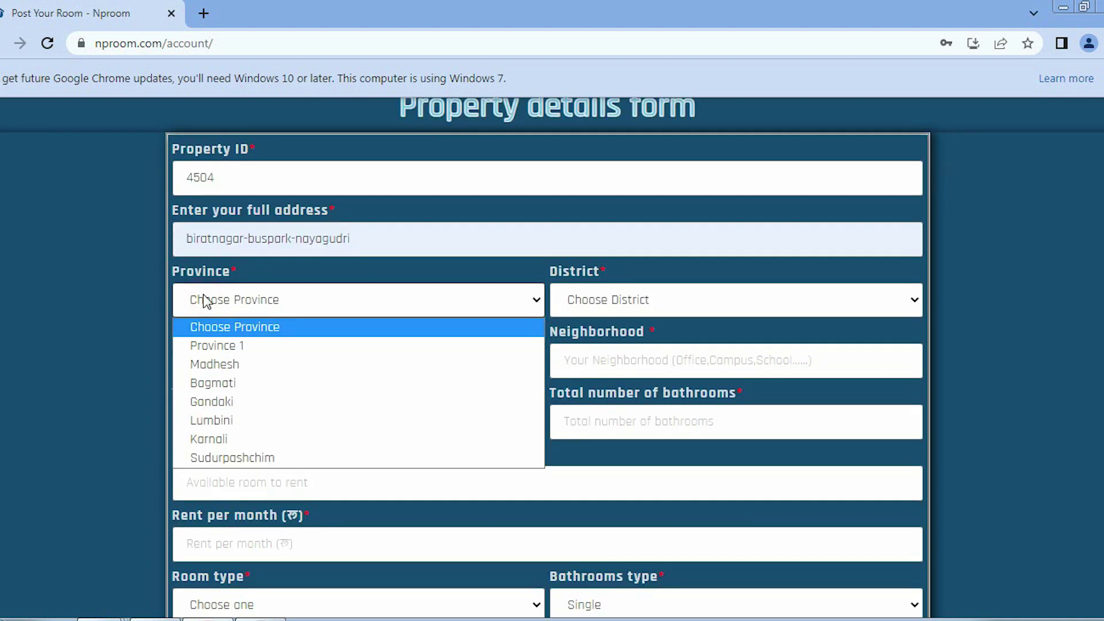
Set Province 1, district Morang and city Biratnagar
left_click(217, 346)
left_click(636, 301)
left_click(588, 453)
left_click(230, 368)
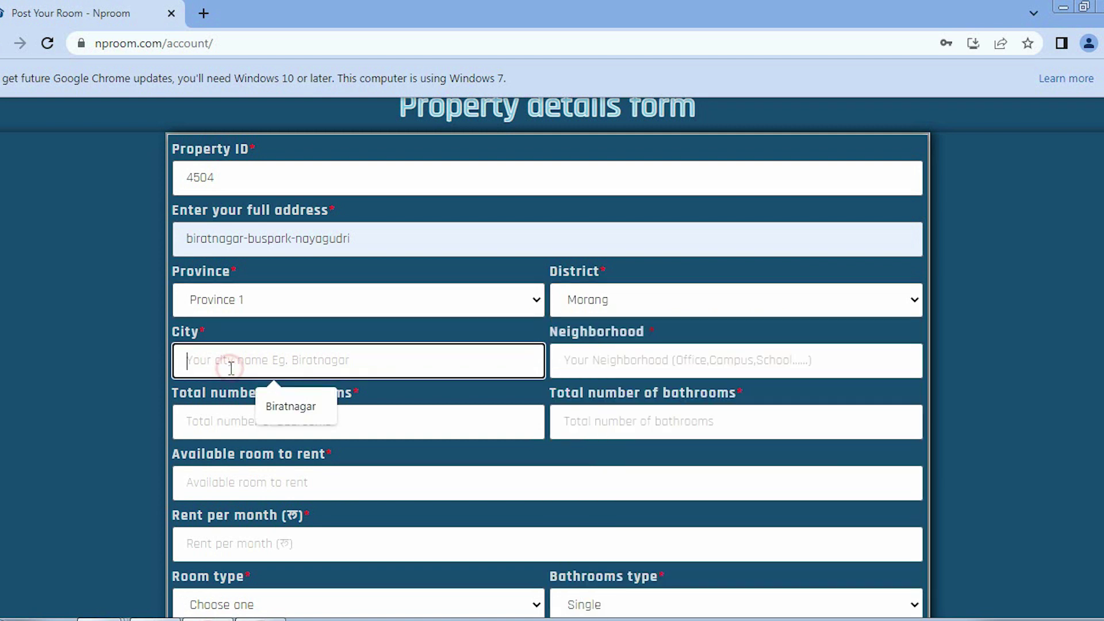
key("Down")
key("Return")
left_click(603, 362)
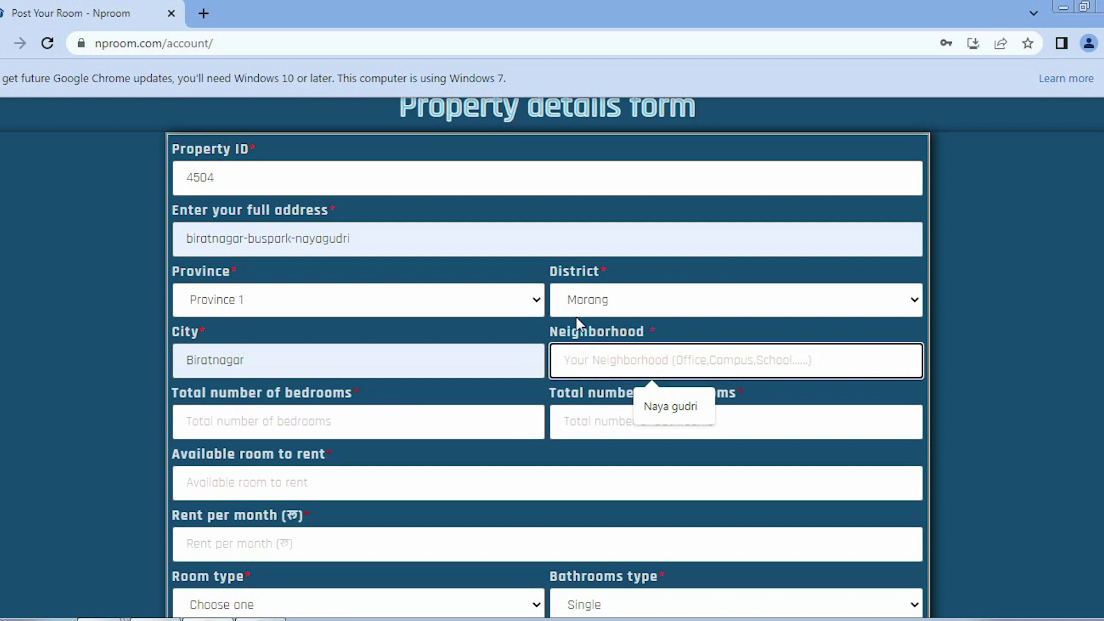
Enter neighbourhood buspark, 2 bedrooms, 1 bathroom, 3 rooms to rent and monthly rent 10000
type("buspark")
left_click(201, 417)
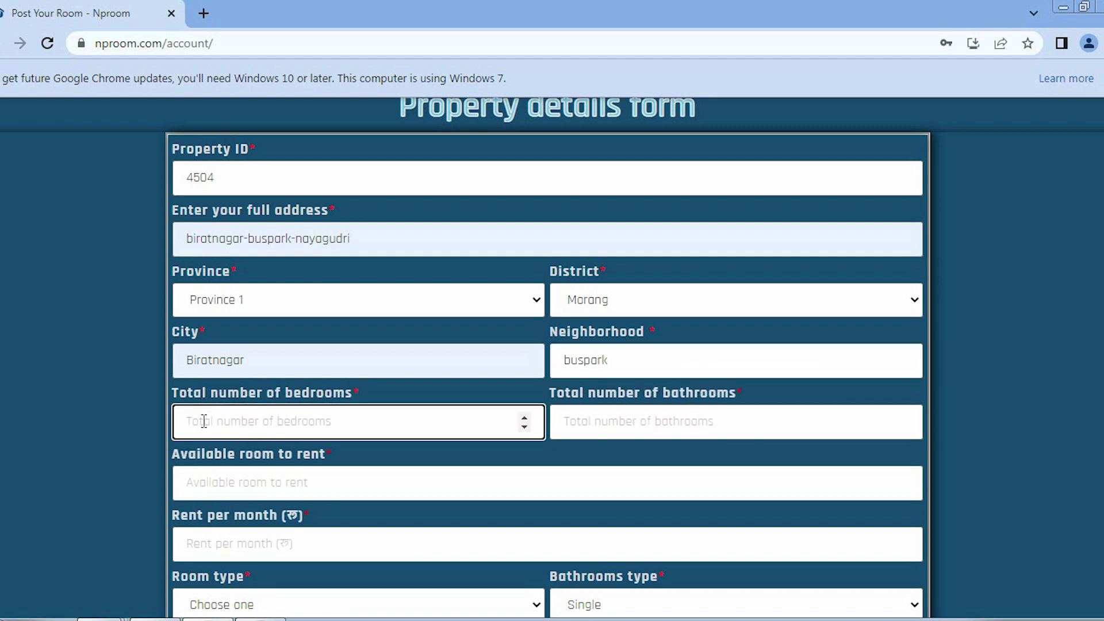
type("2")
left_click(591, 424)
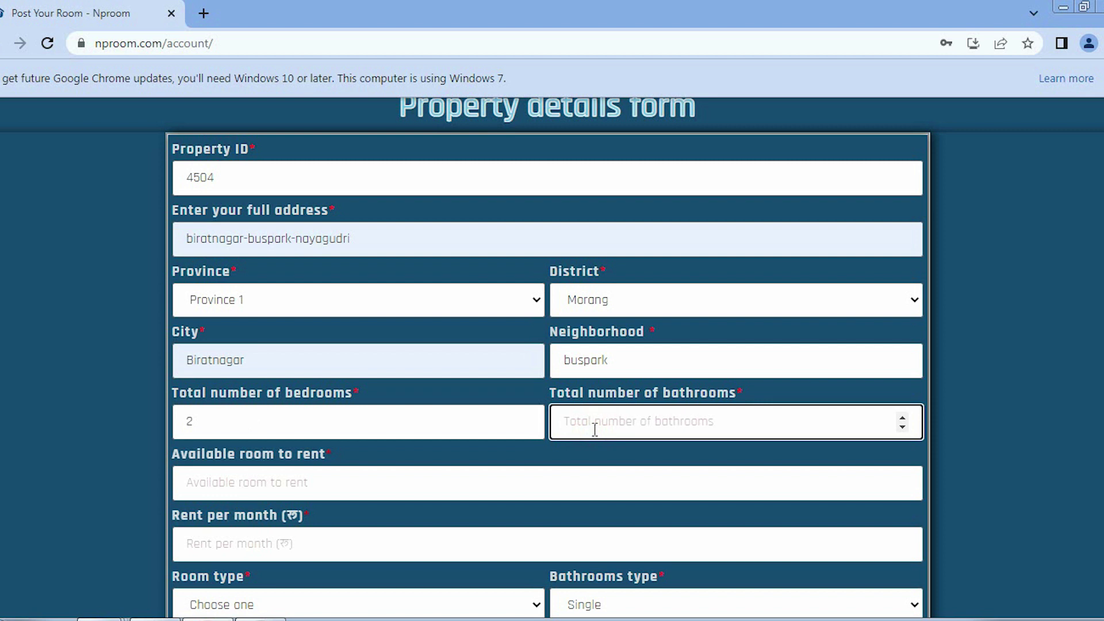
type("1")
left_click(306, 485)
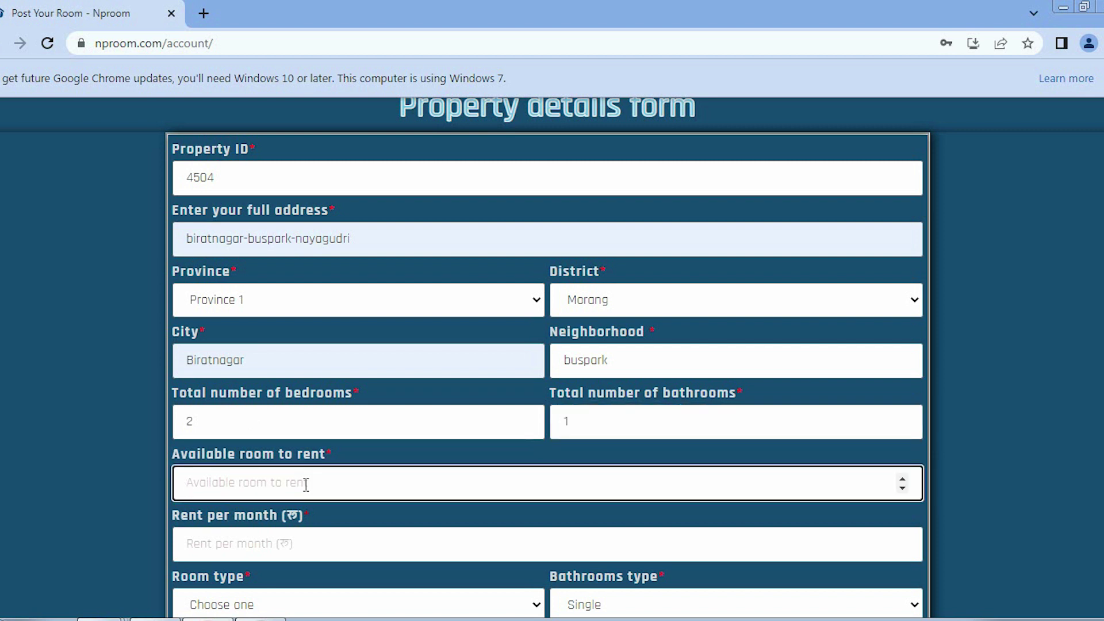
type("3")
scroll(236, 276, "down", 3)
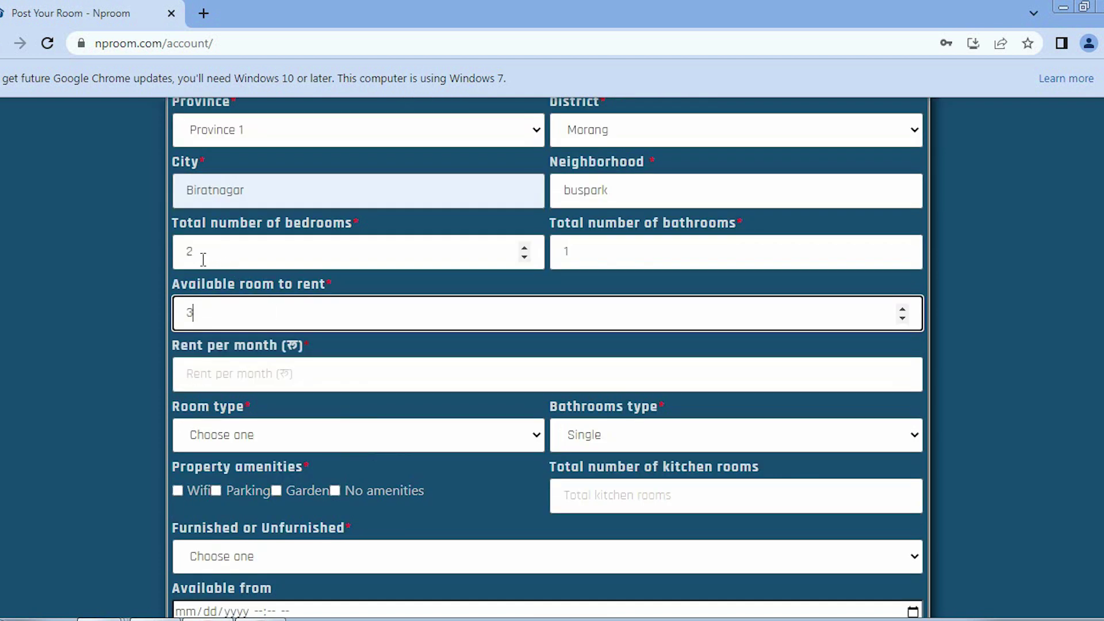
left_click(198, 375)
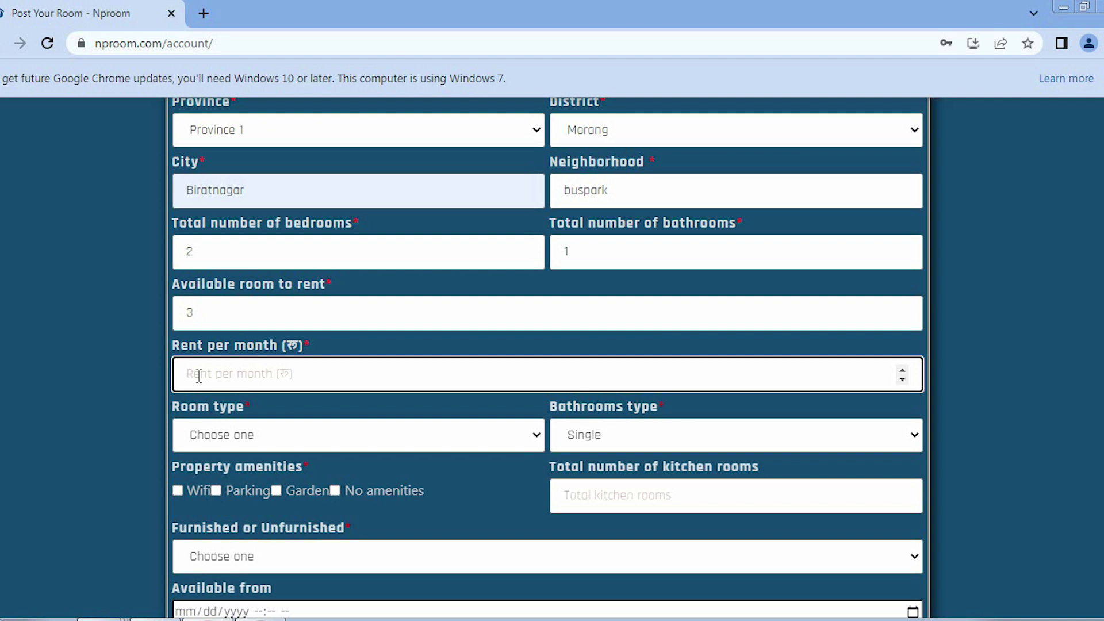
type("10000")
Choose Single room and Shared bathroom, and tick the Wifi amenity
left_click(219, 438)
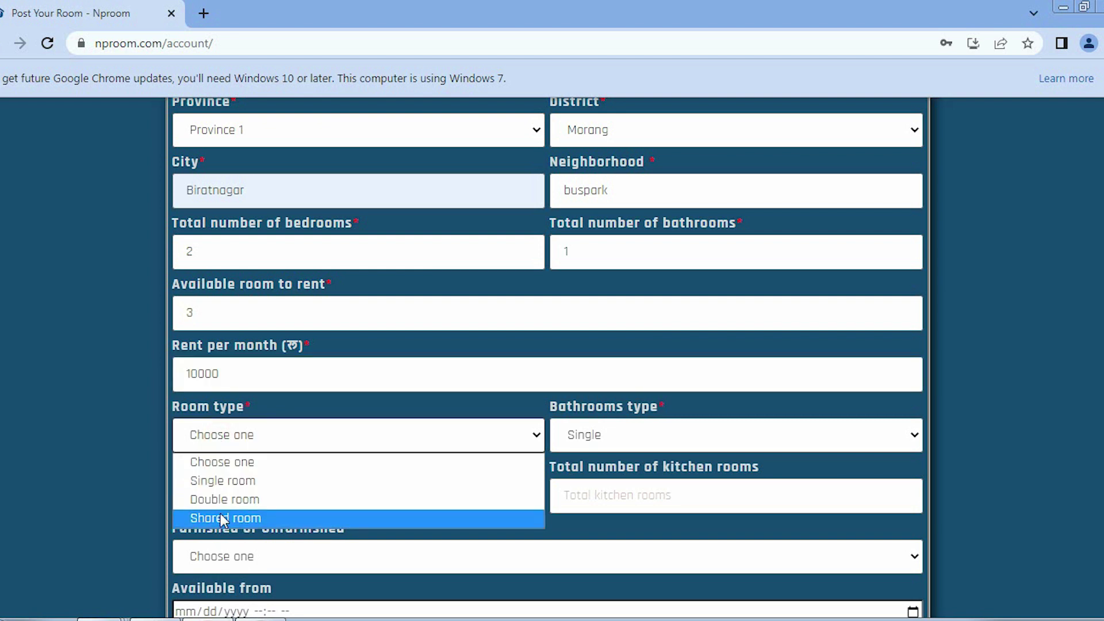
left_click(224, 482)
left_click(631, 433)
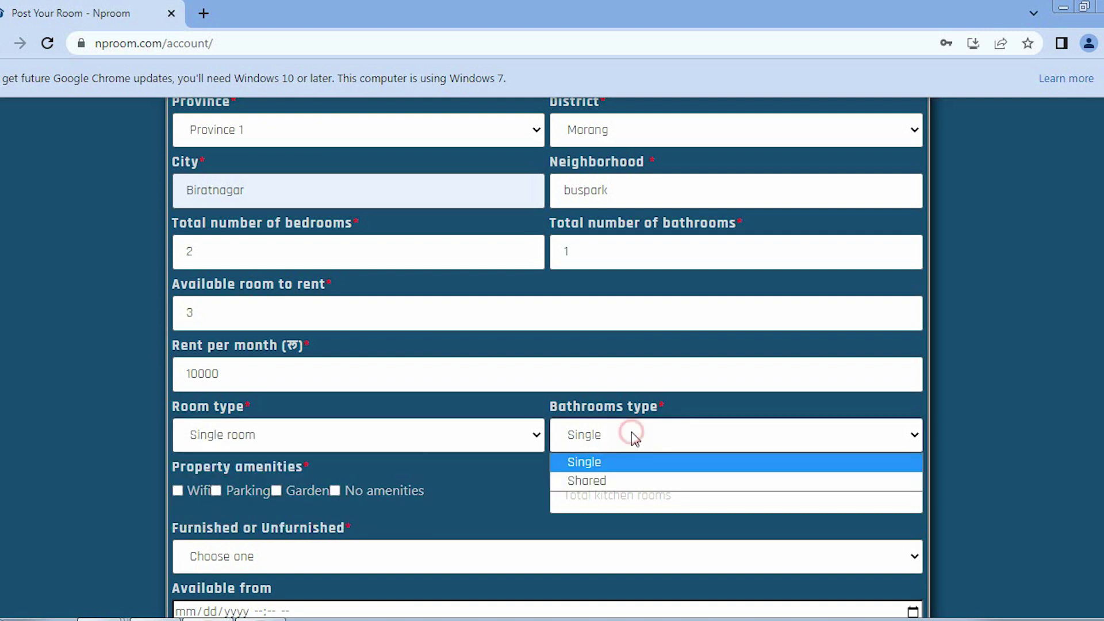
left_click(605, 482)
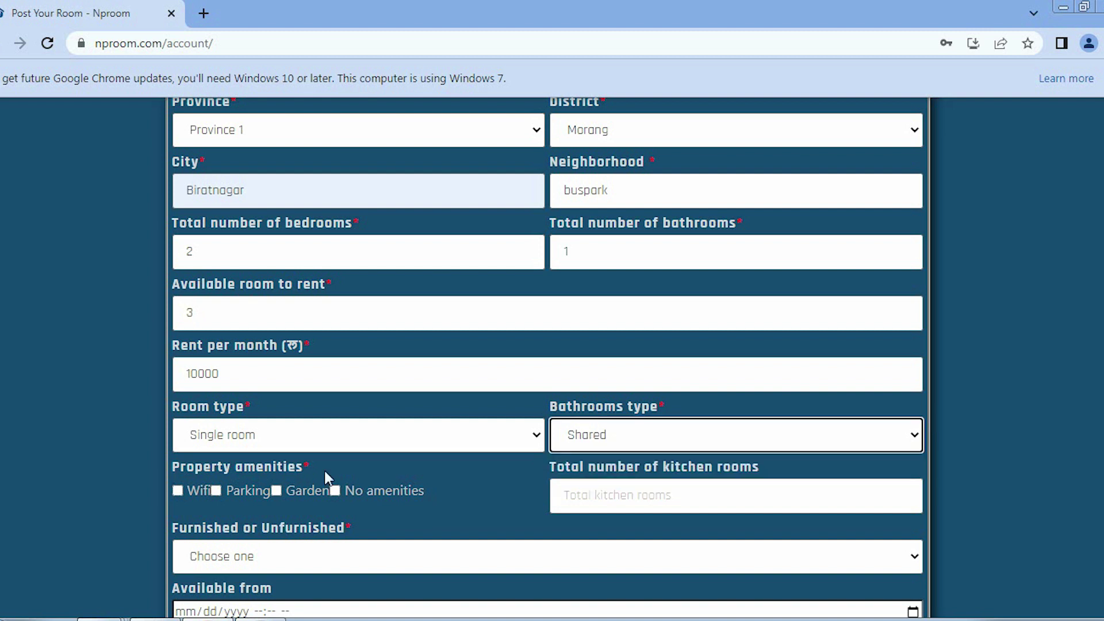
left_click(175, 491)
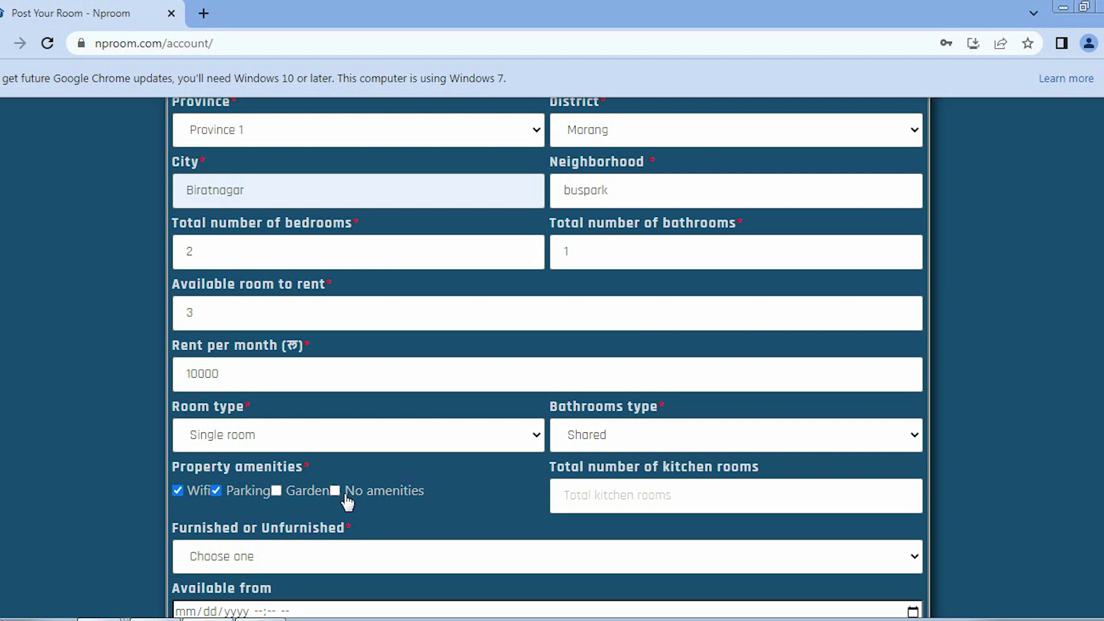
Enter 1 kitchen room and mark the property as Unfurnished
left_click(598, 494)
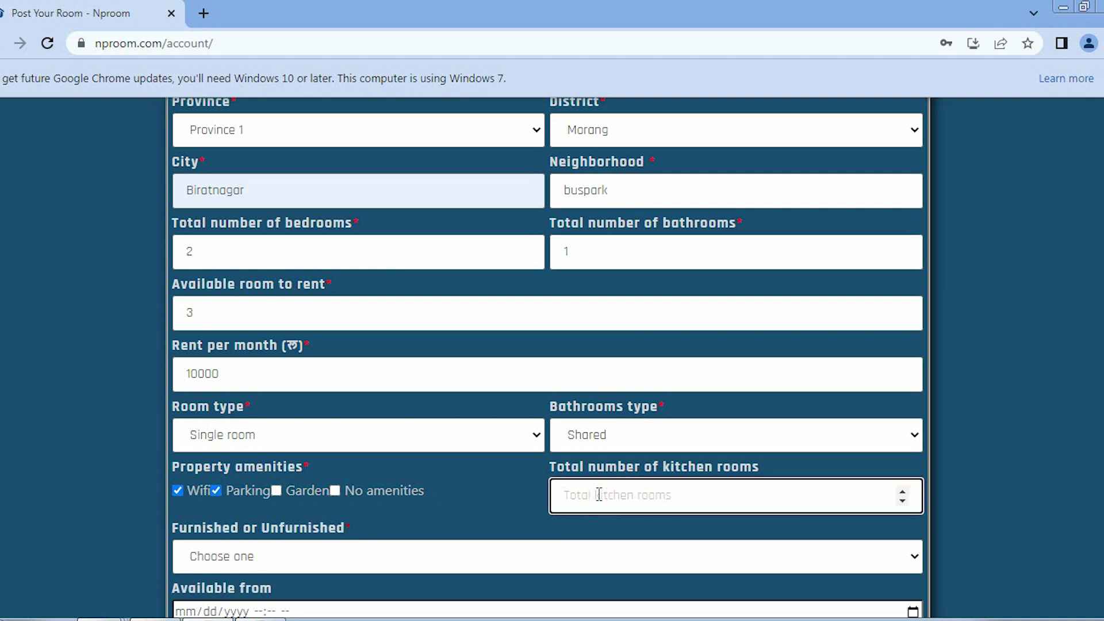
type("1")
scroll(599, 494, "down", 3)
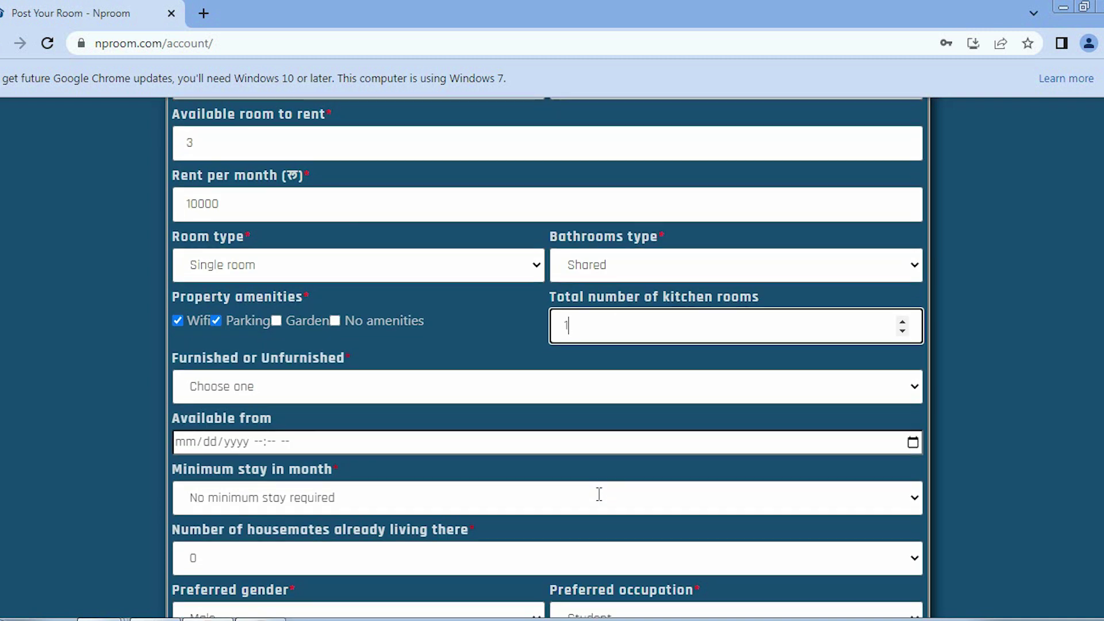
left_click(211, 387)
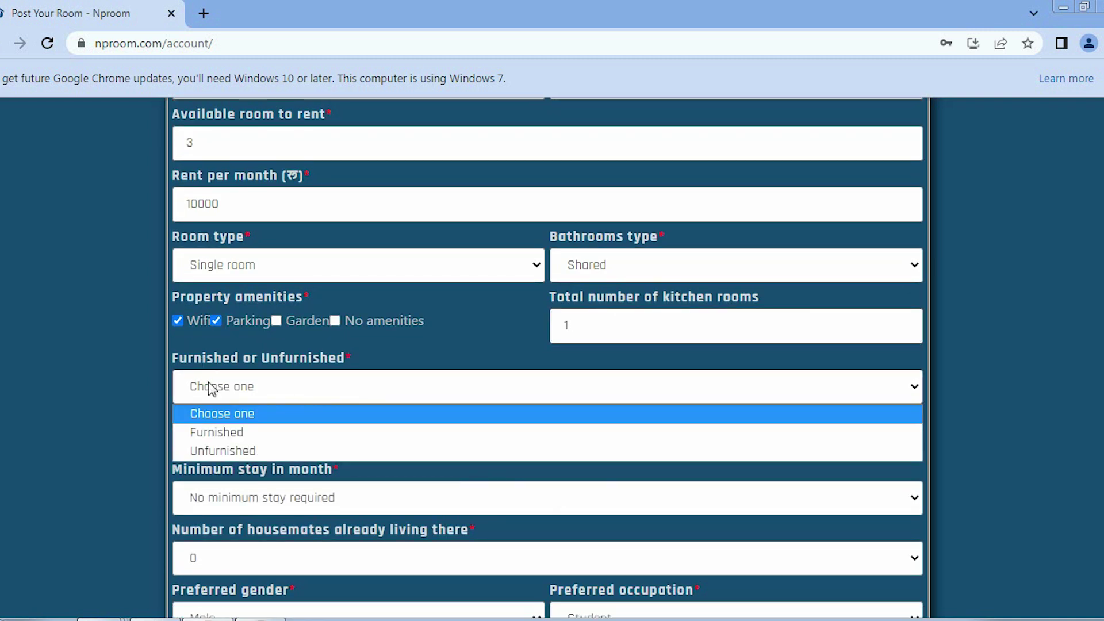
left_click(222, 450)
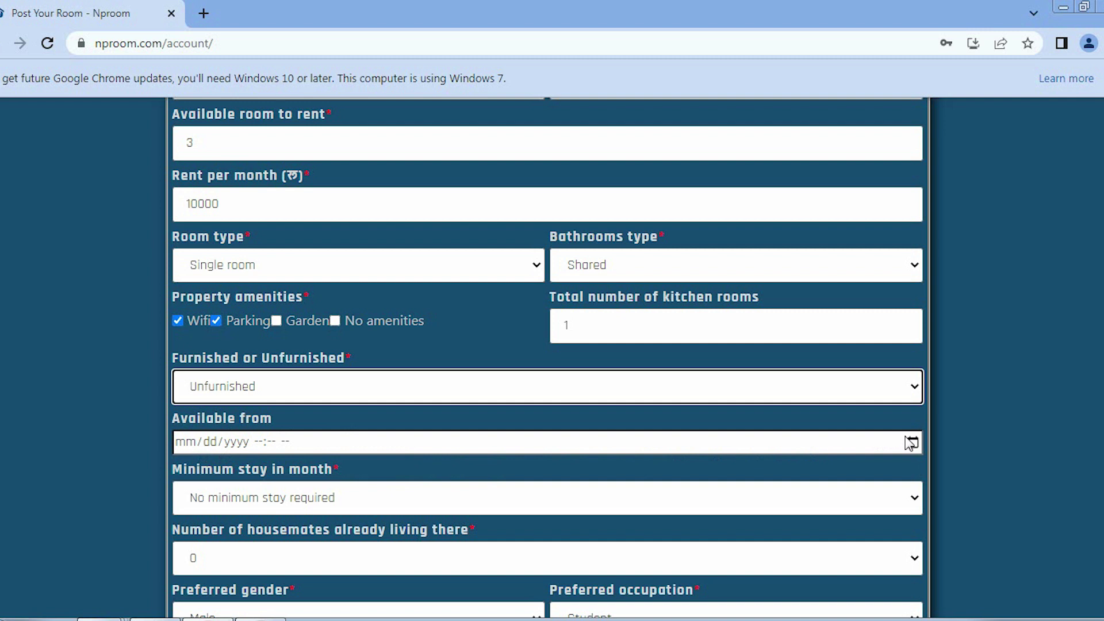
scroll(554, 402, "down", 1)
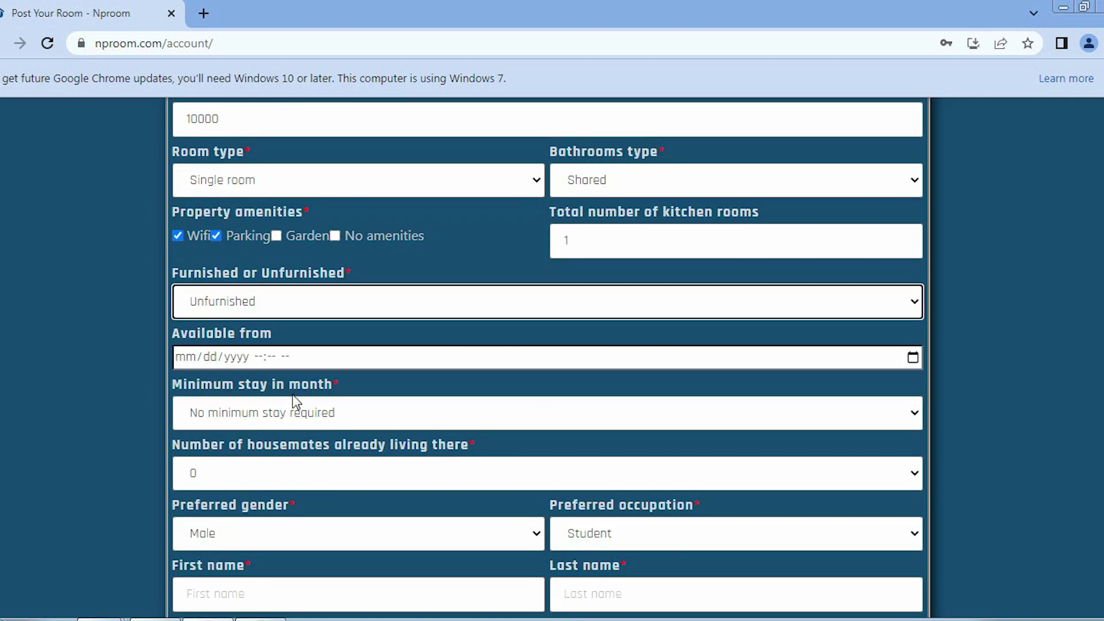
left_click(340, 416)
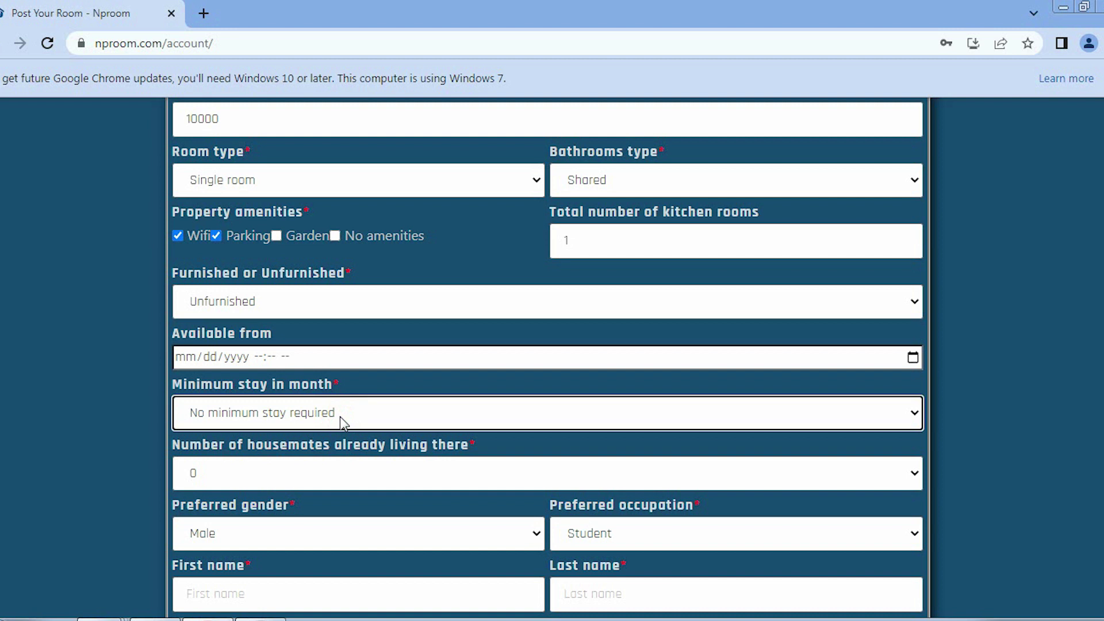
Set 1 housemate and Doesn't matter for both preferred gender and preferred occupation
scroll(339, 416, "down", 1)
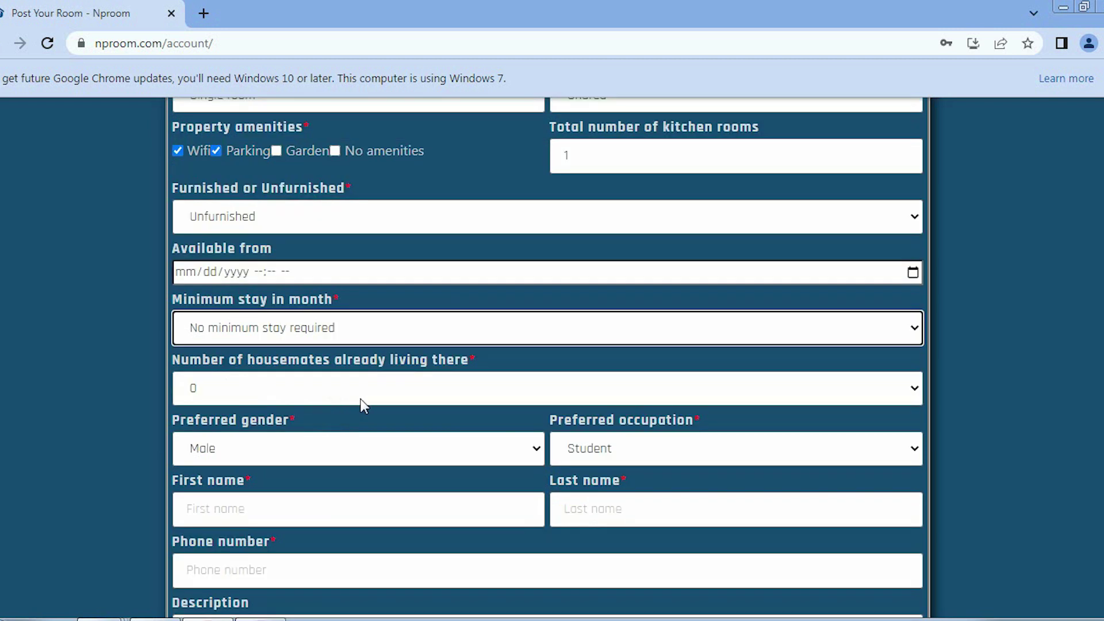
left_click(405, 392)
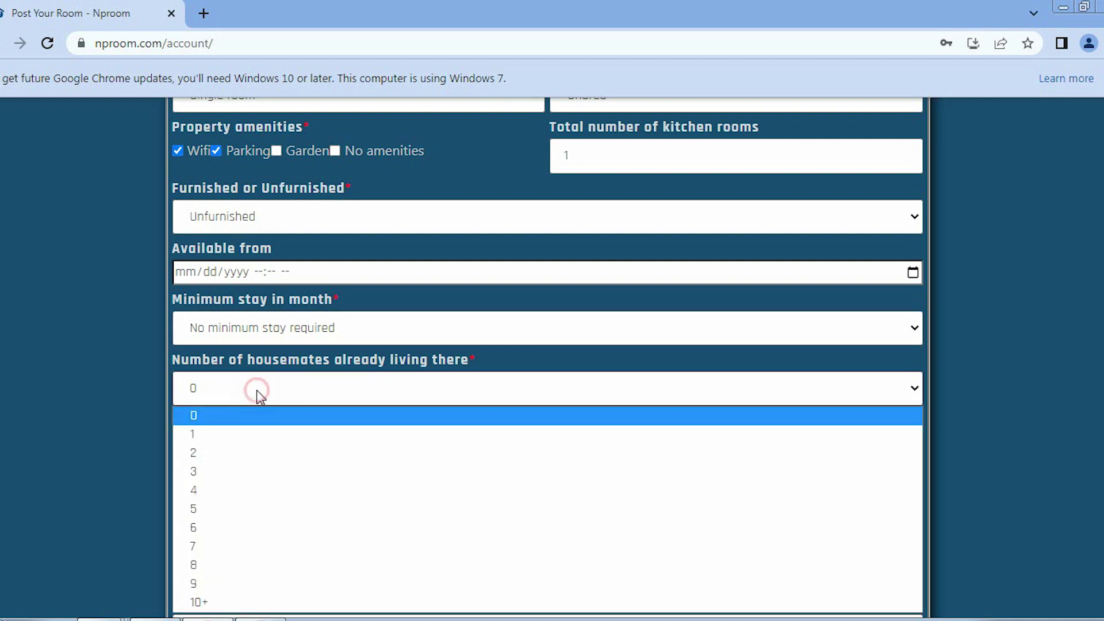
left_click(233, 435)
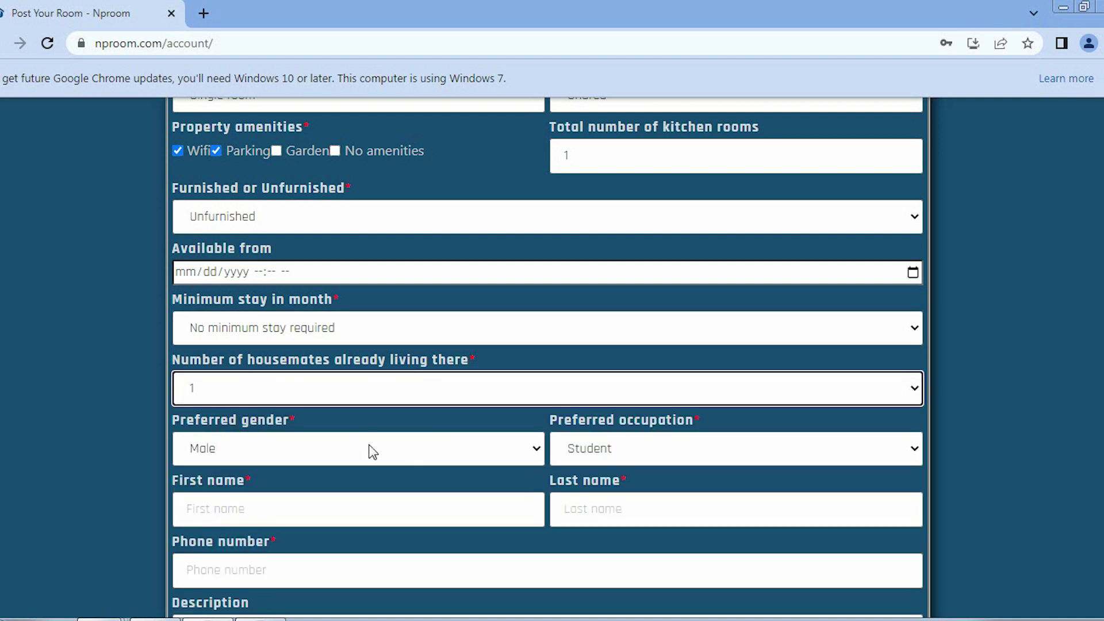
scroll(282, 452, "down", 1)
left_click(300, 373)
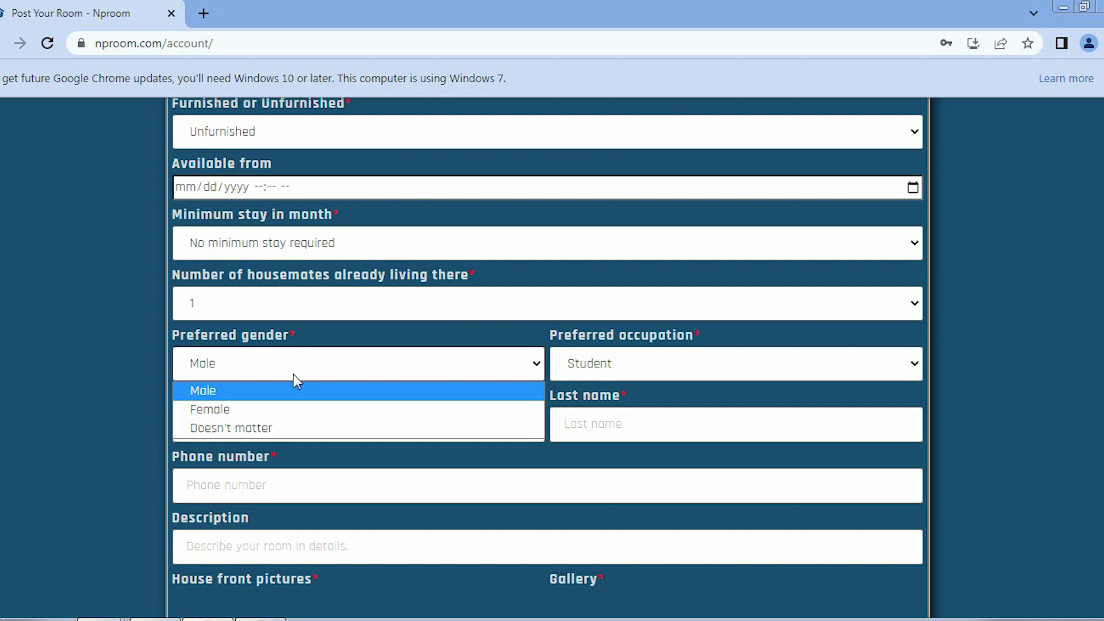
left_click(280, 428)
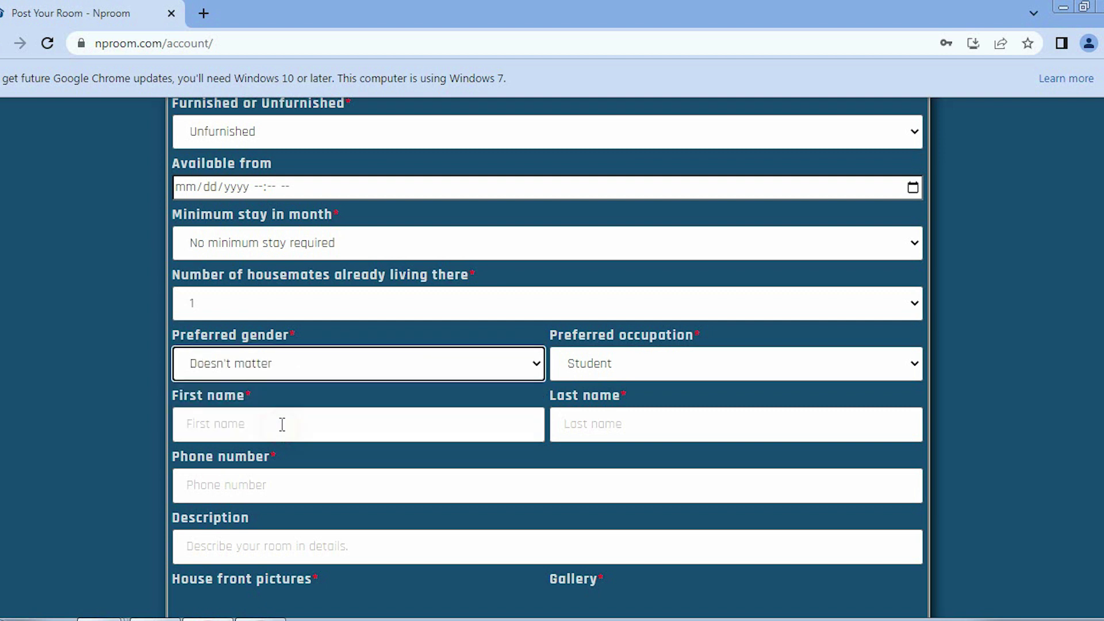
left_click(595, 371)
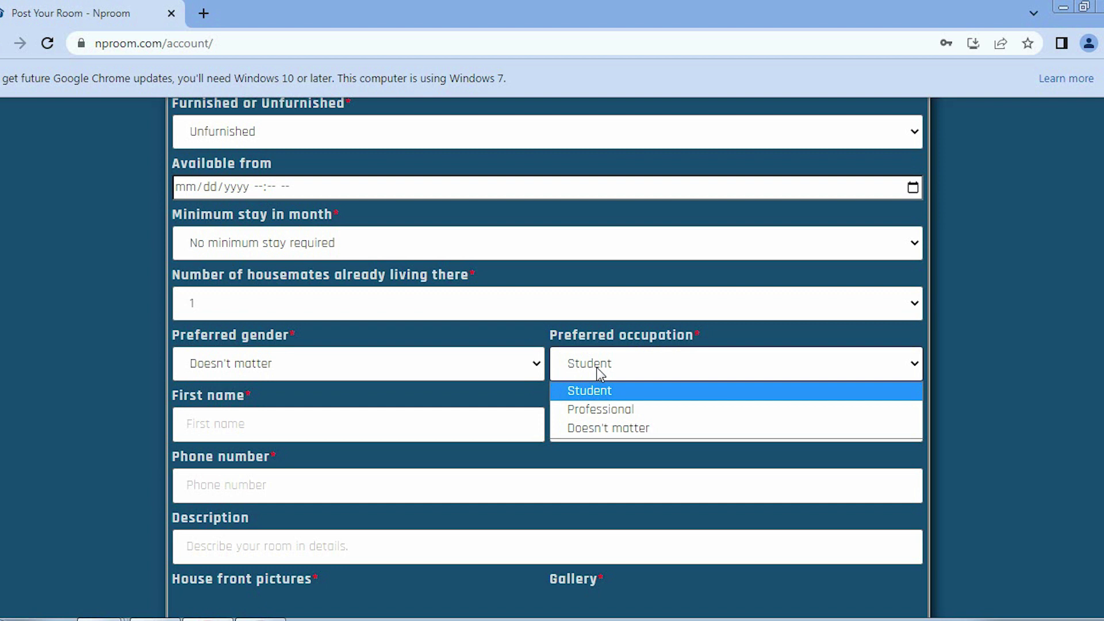
left_click(595, 426)
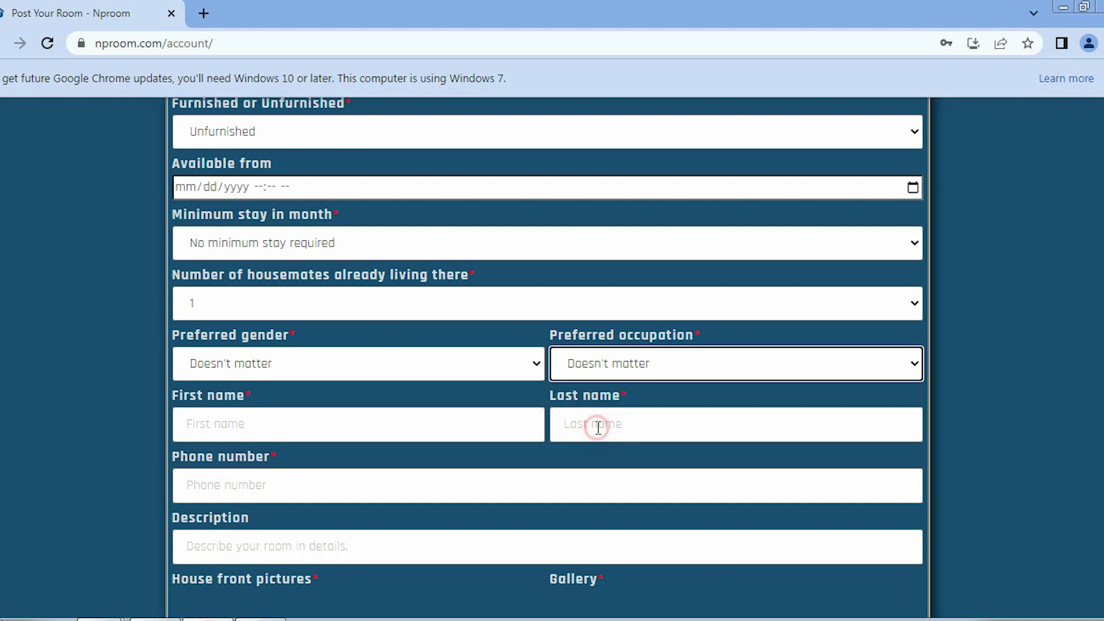
left_click(613, 371)
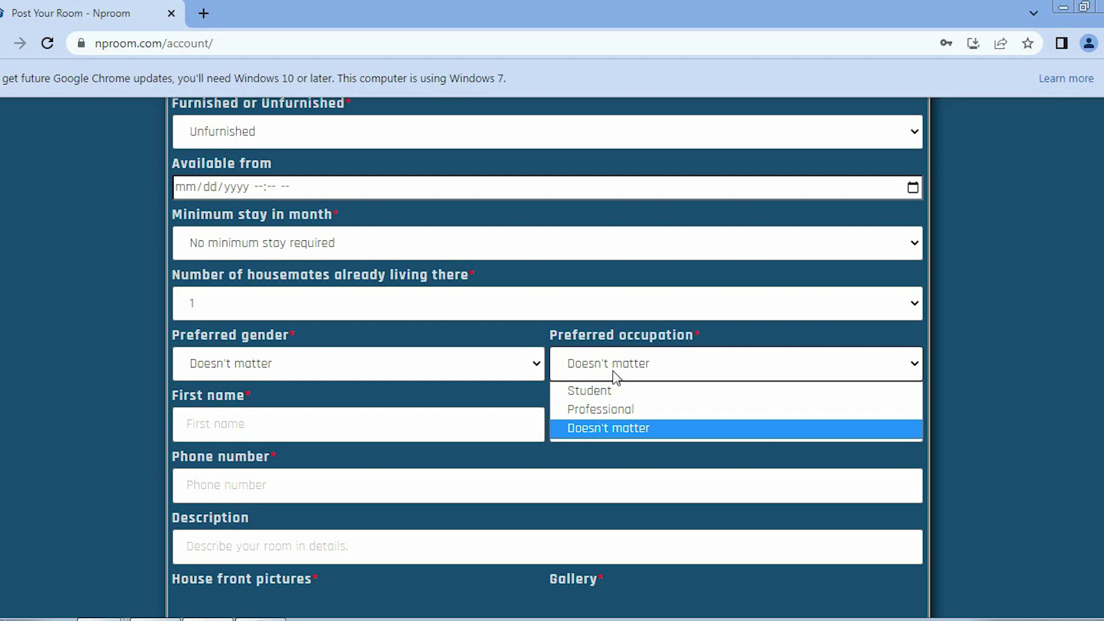
left_click(253, 423)
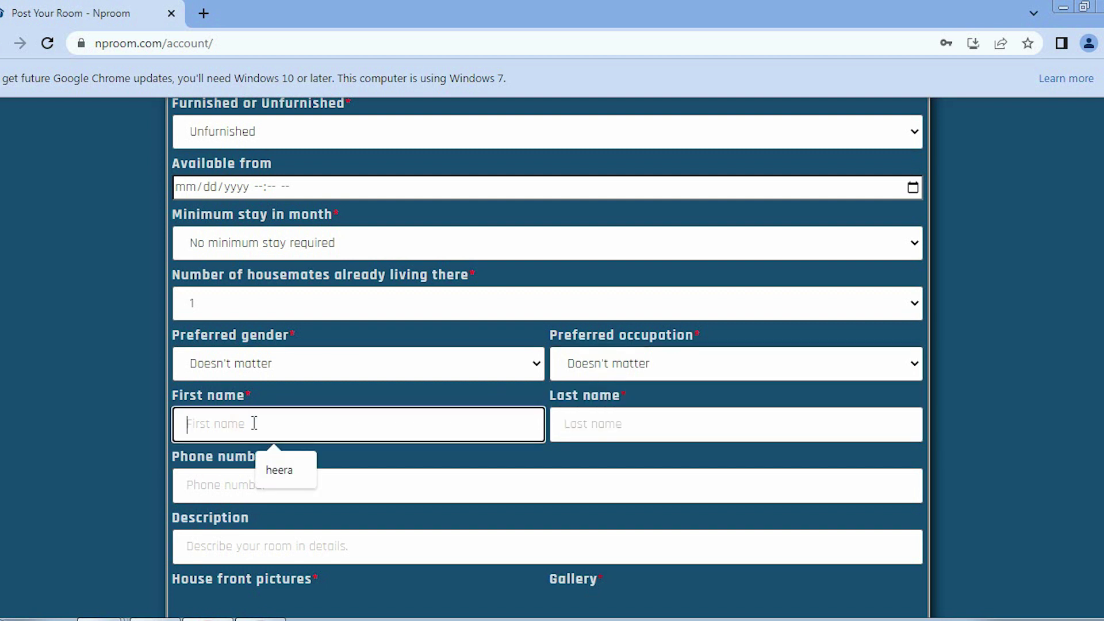
Enter the owner's first name, accept the suggested last name, and type the owner's phone number
type("santosh")
left_click(688, 423)
left_click(667, 465)
left_click(208, 492)
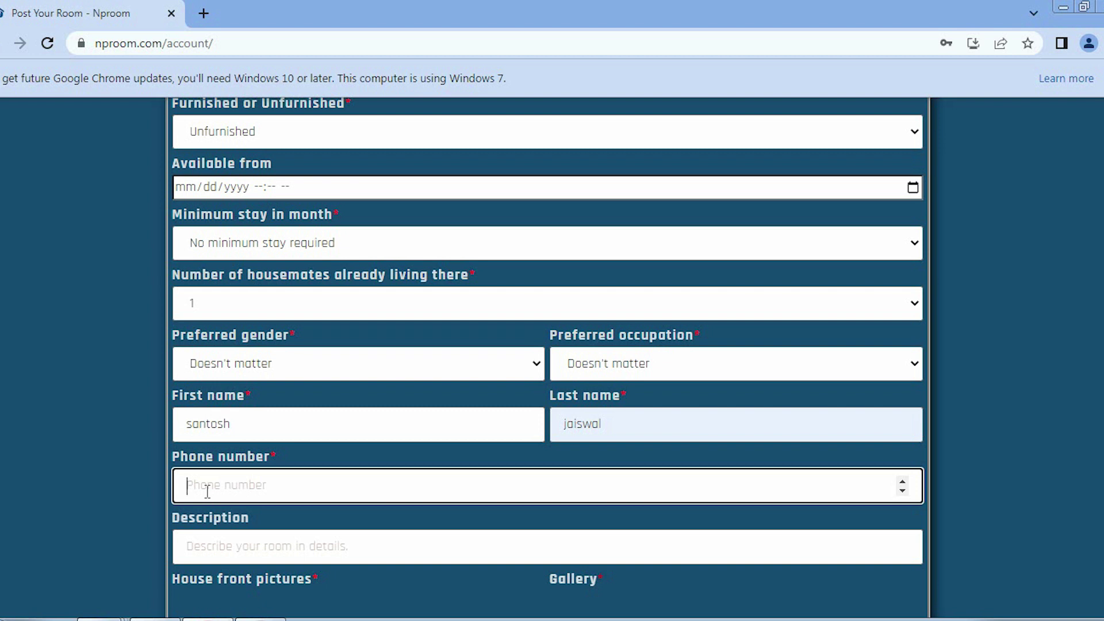
Fill the room description with the suggested text 'This is a nice'
scroll(207, 460, "down", 3)
left_click(207, 382)
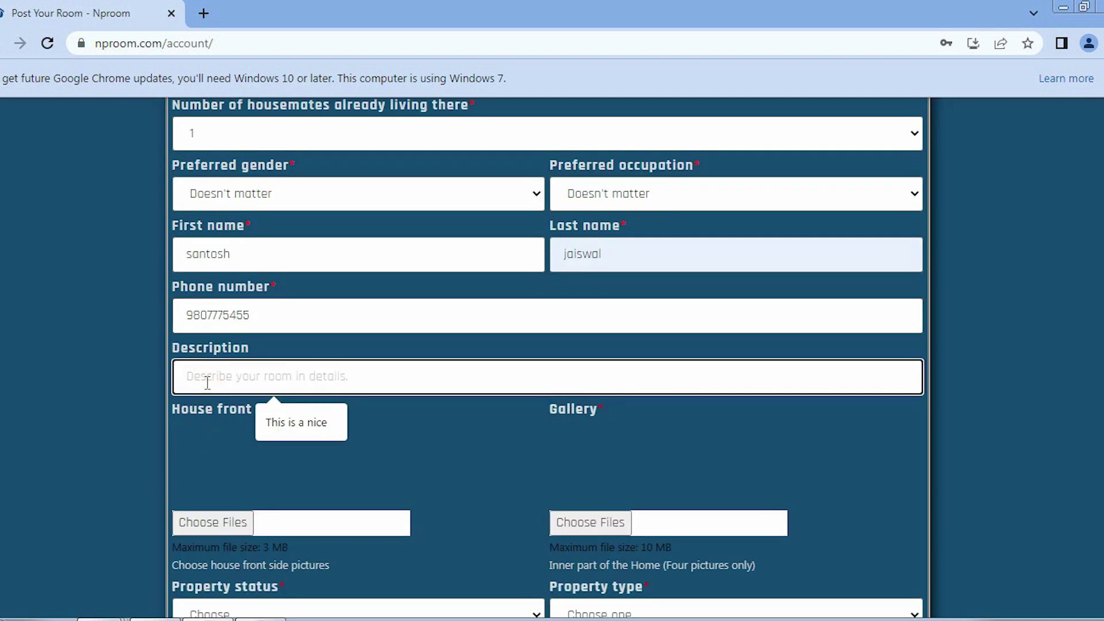
key("Down")
key("Return")
scroll(219, 430, "down", 2)
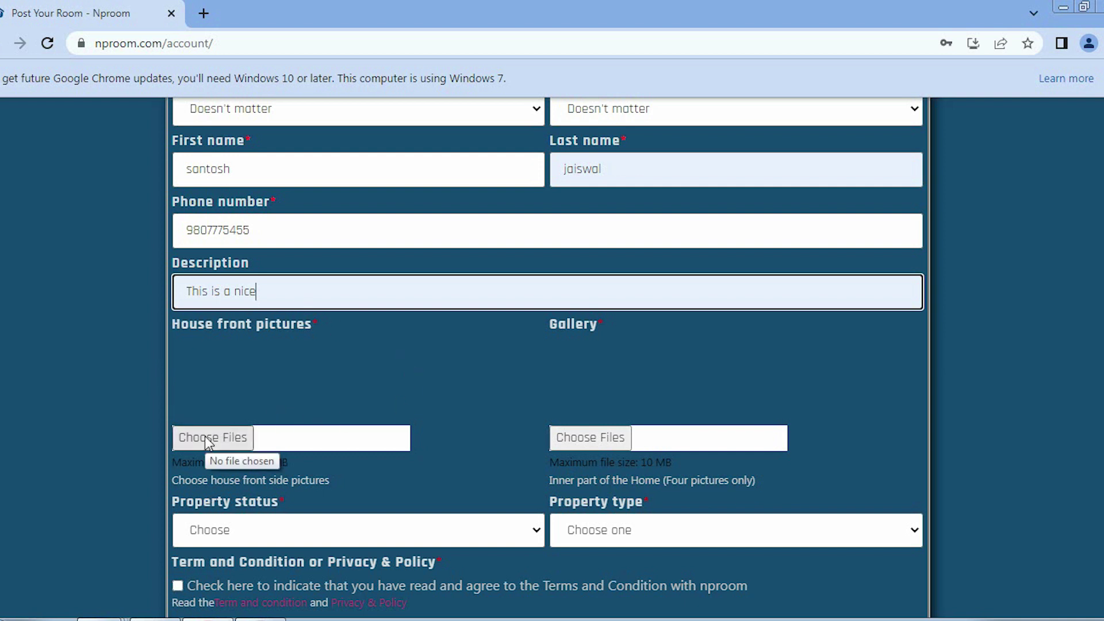
Set property status to Available and property type to Flat, and accept the Terms and Condition checkbox
scroll(198, 440, "down", 1)
left_click(256, 449)
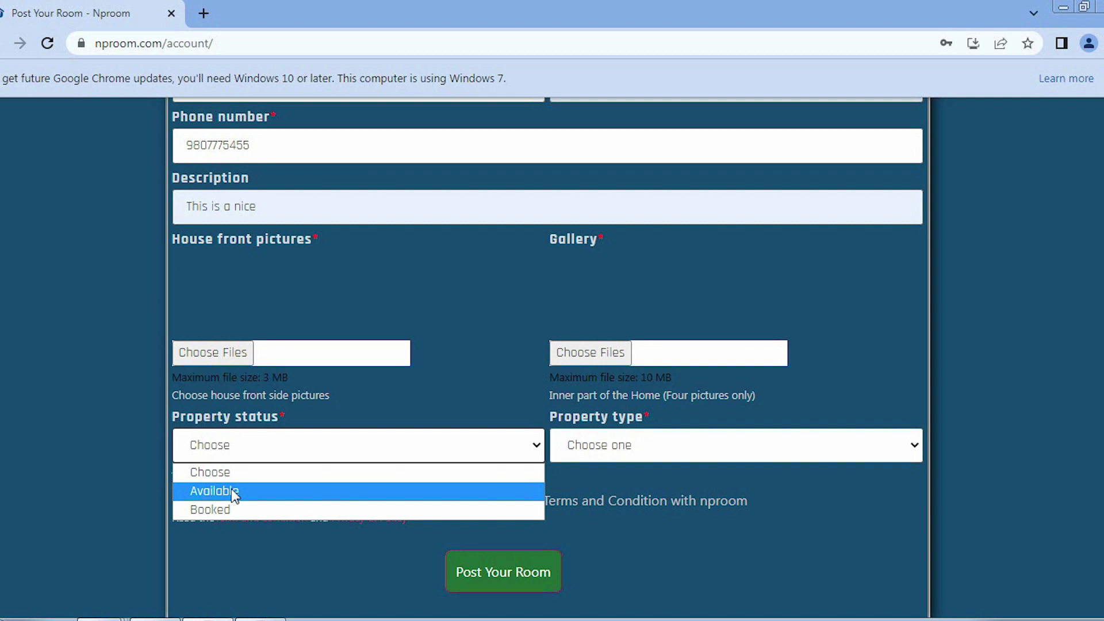
left_click(233, 492)
left_click(655, 441)
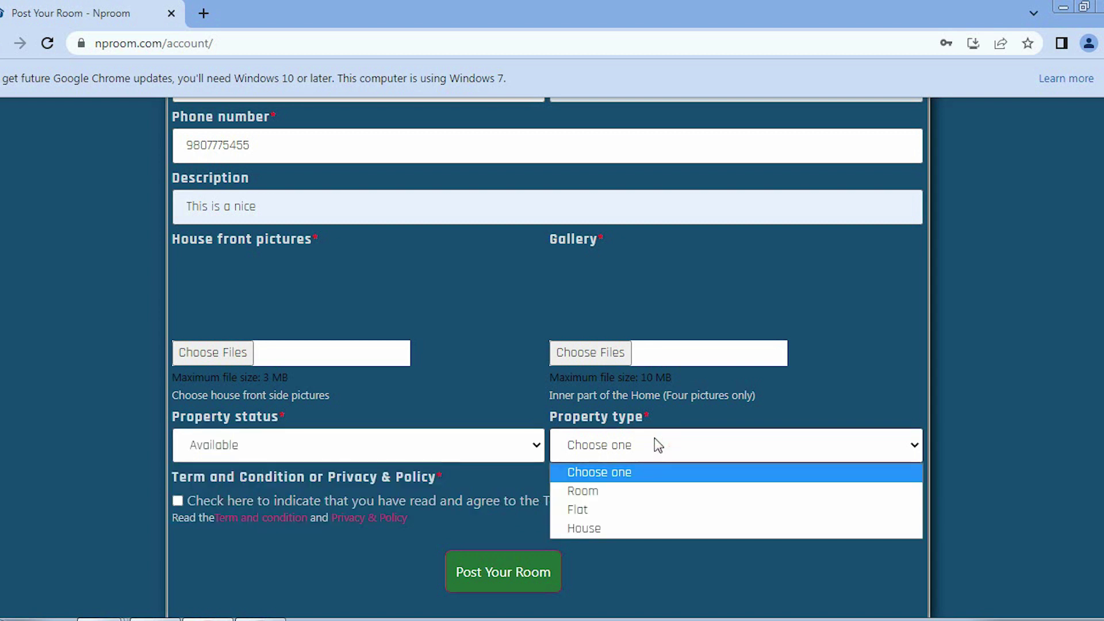
left_click(613, 510)
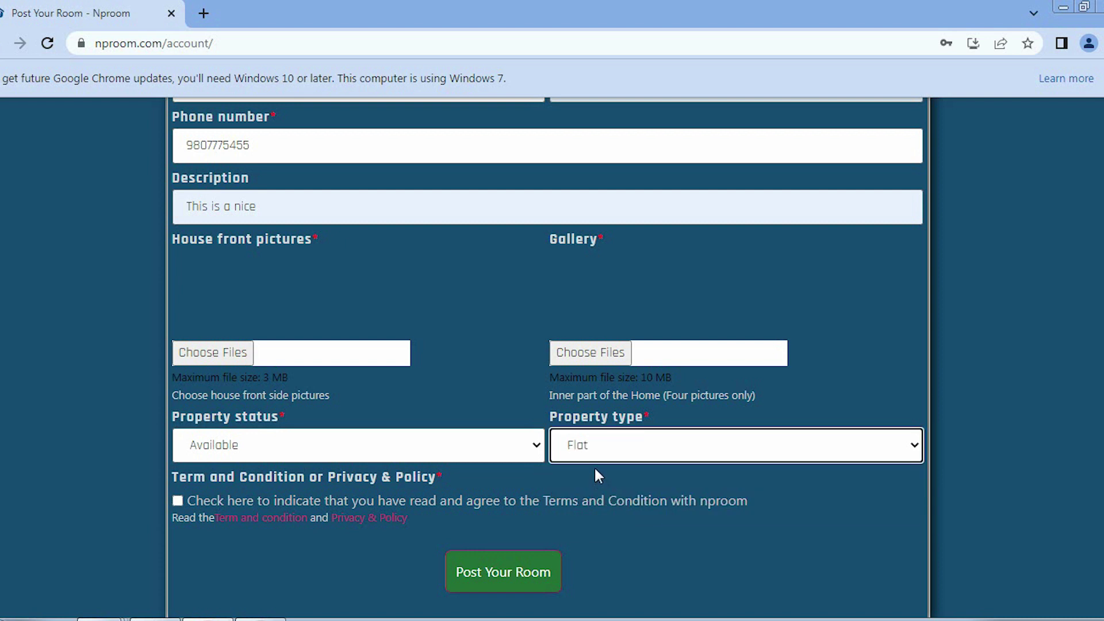
scroll(594, 465, "down", 2)
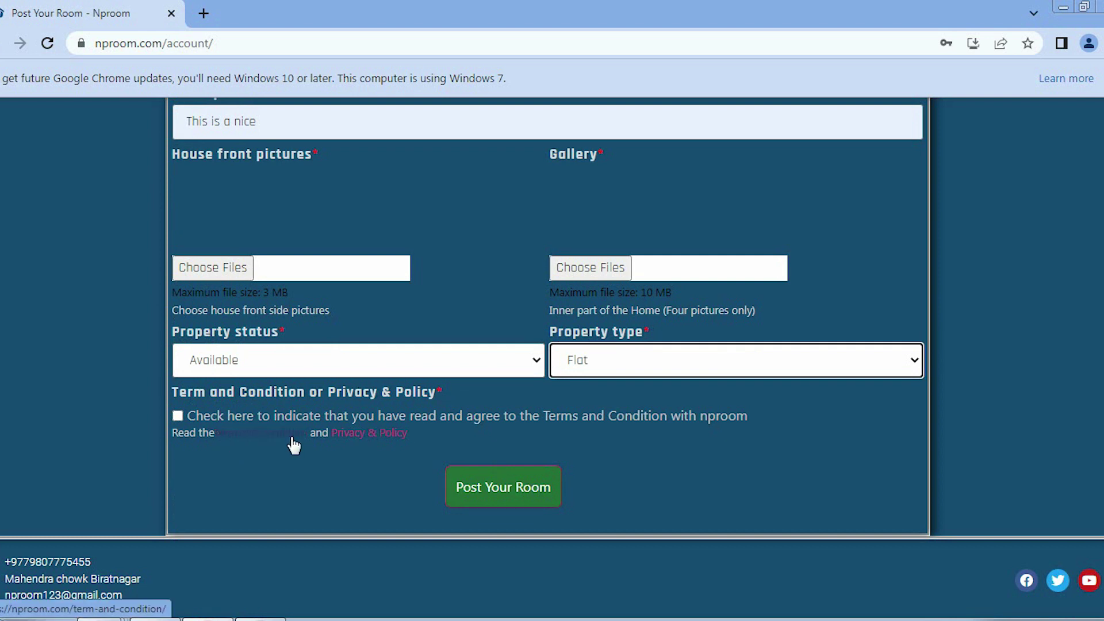
left_click(178, 416)
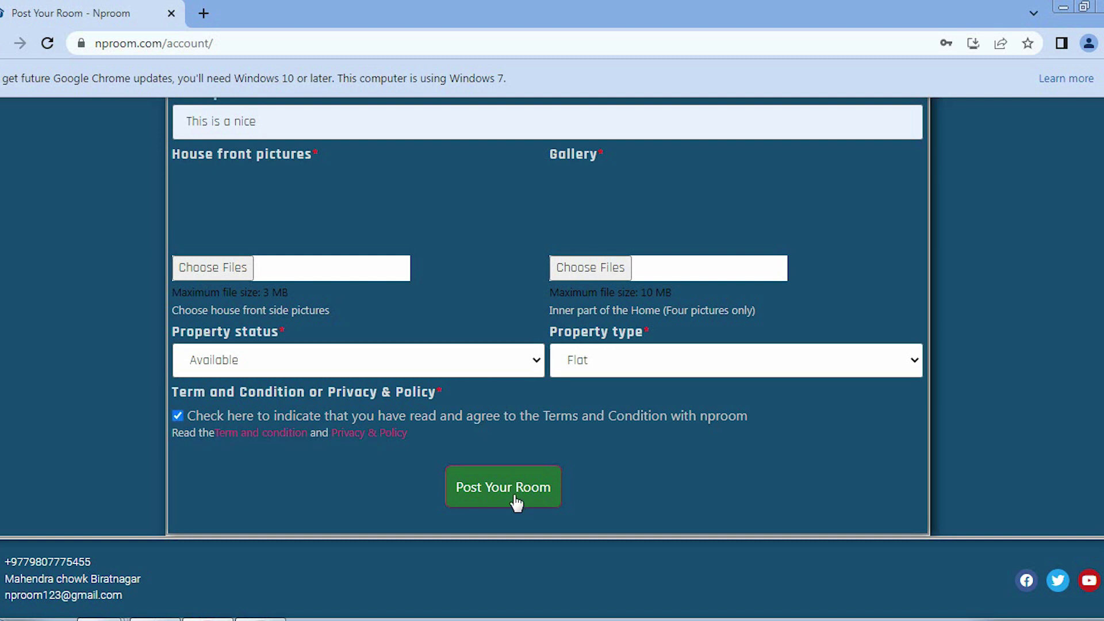